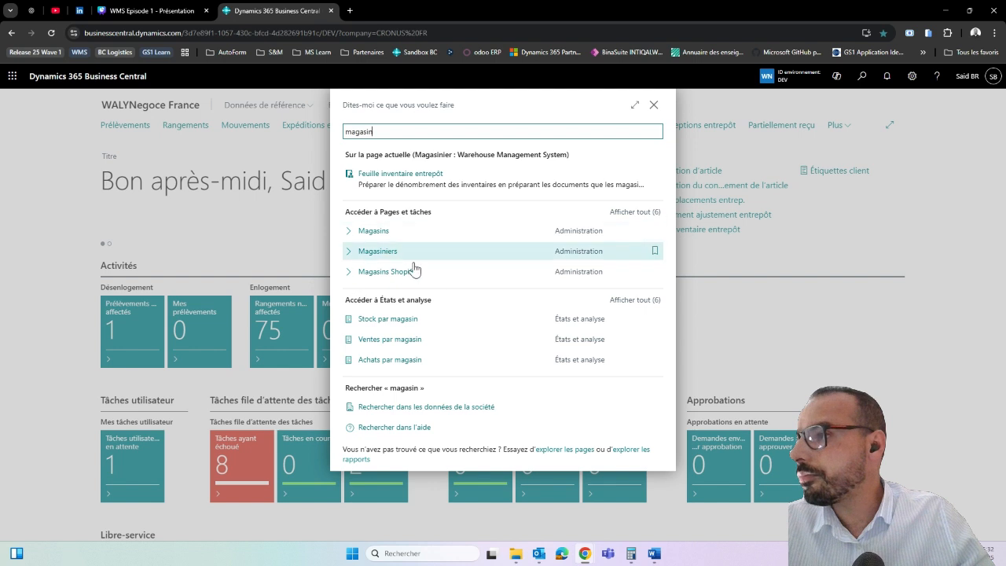
Open the location card of ETRP-WEST from the Magasins list.
{"action": "left_click", "coordinate": [387, 235]}
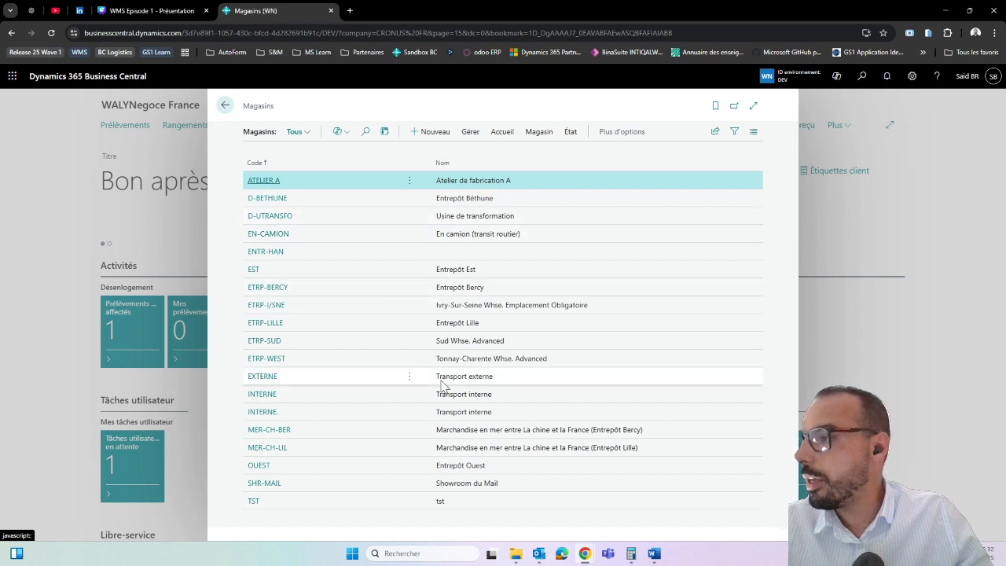
{"action": "left_click", "coordinate": [374, 366]}
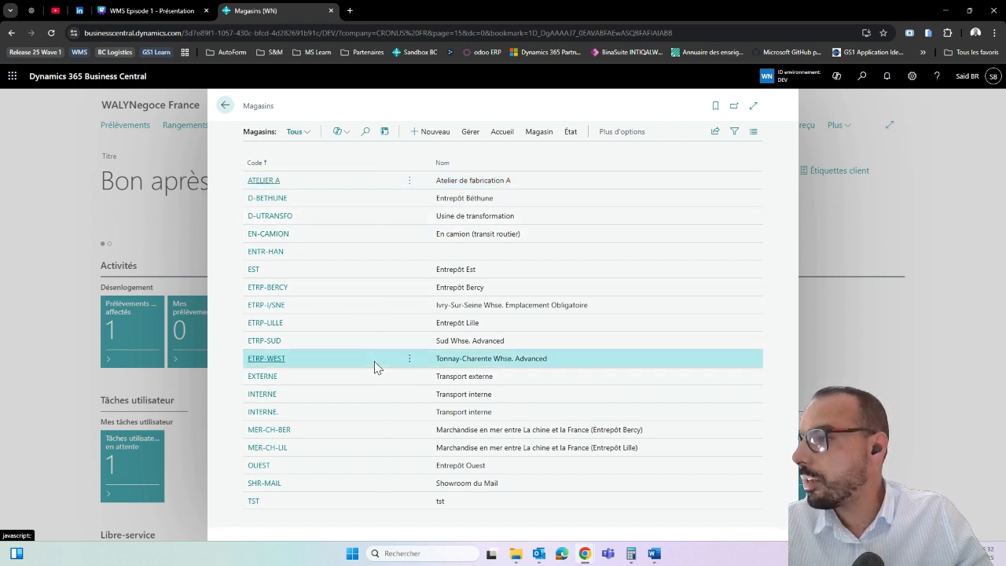
{"action": "left_click", "coordinate": [274, 362]}
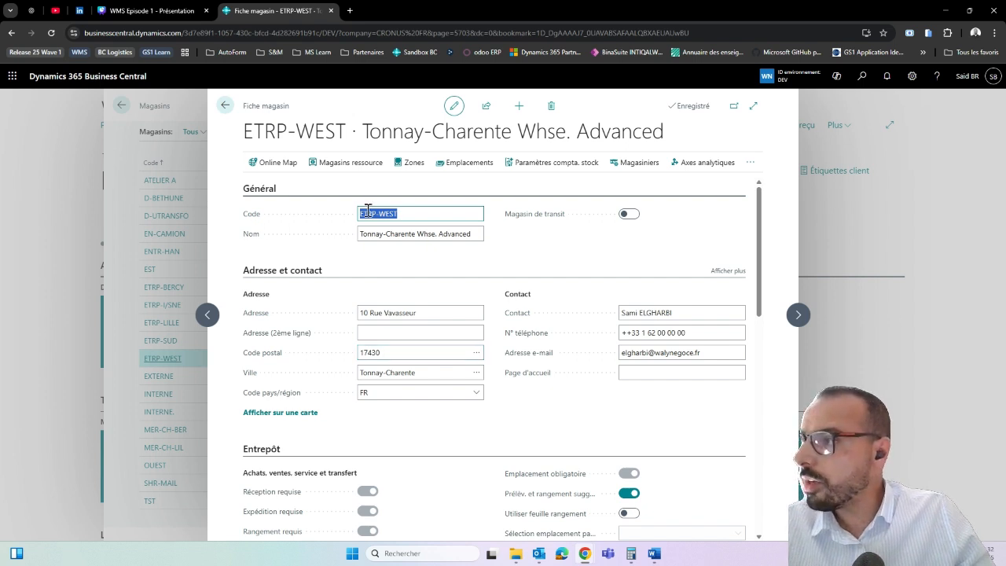
Review the general fields of the ETRP-WEST card: code, name and the Magasin de transit option.
{"action": "left_click", "coordinate": [433, 236]}
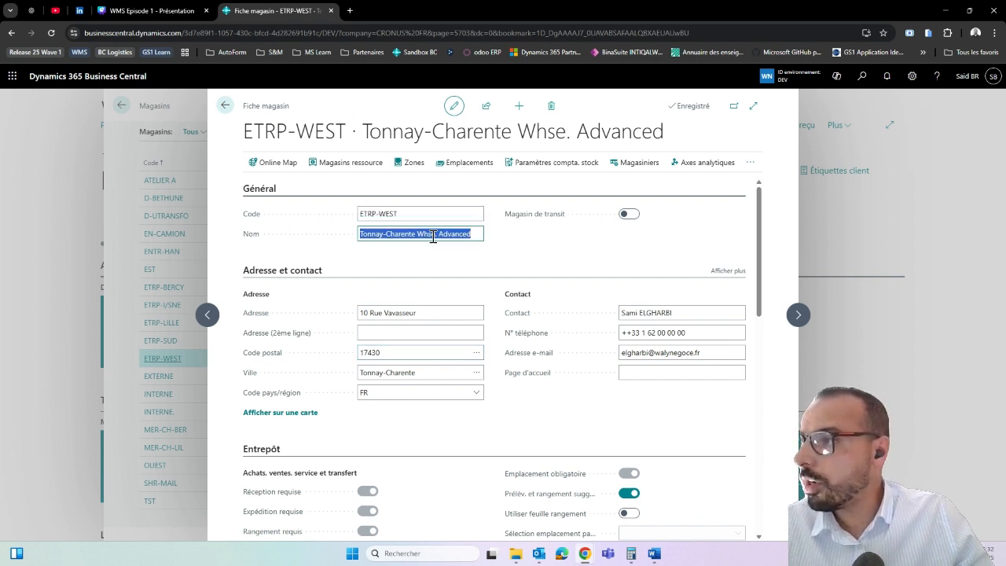
{"action": "left_click", "coordinate": [476, 260]}
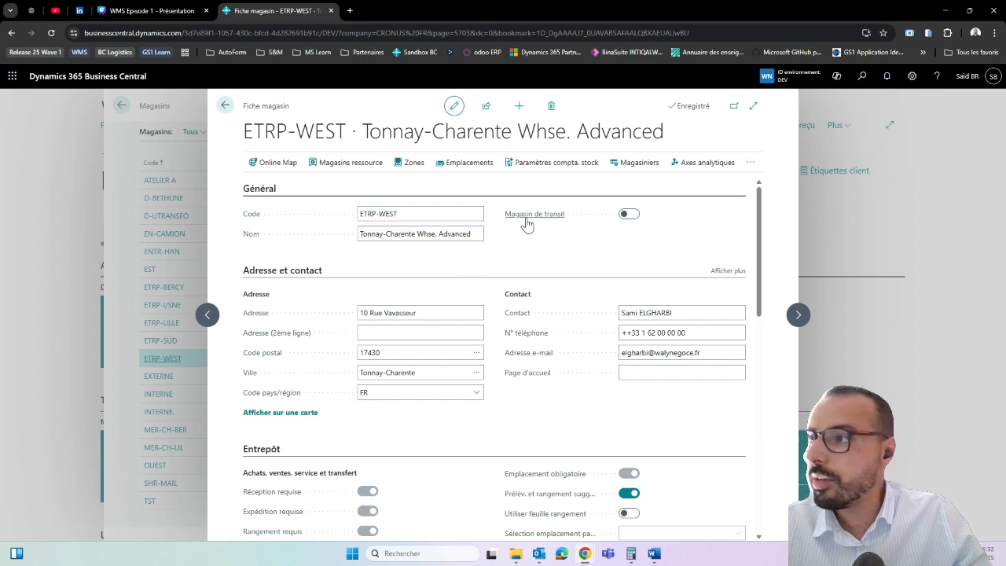
{"action": "mouse_move", "coordinate": [526, 220]}
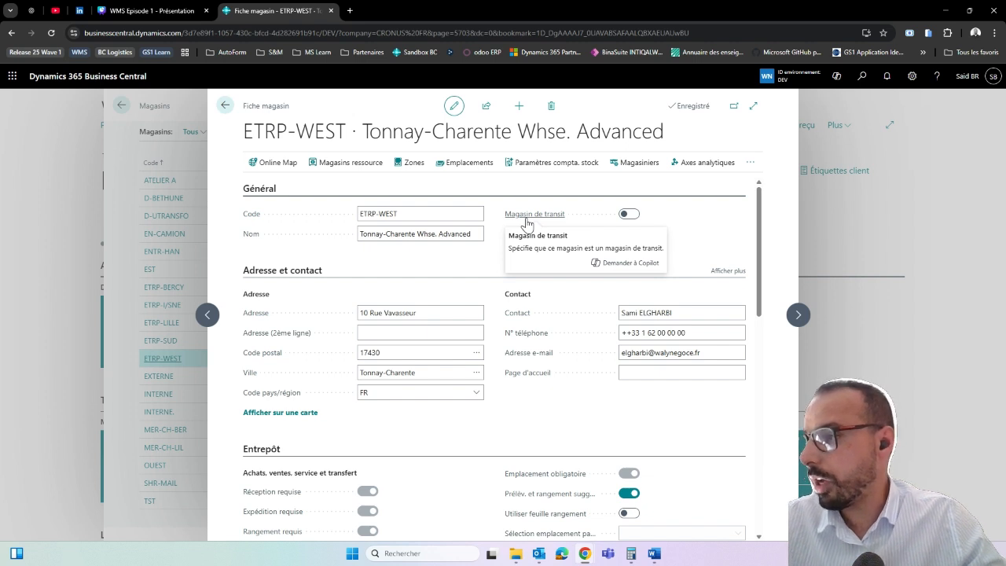
{"action": "key", "text": "alt+Tab"}
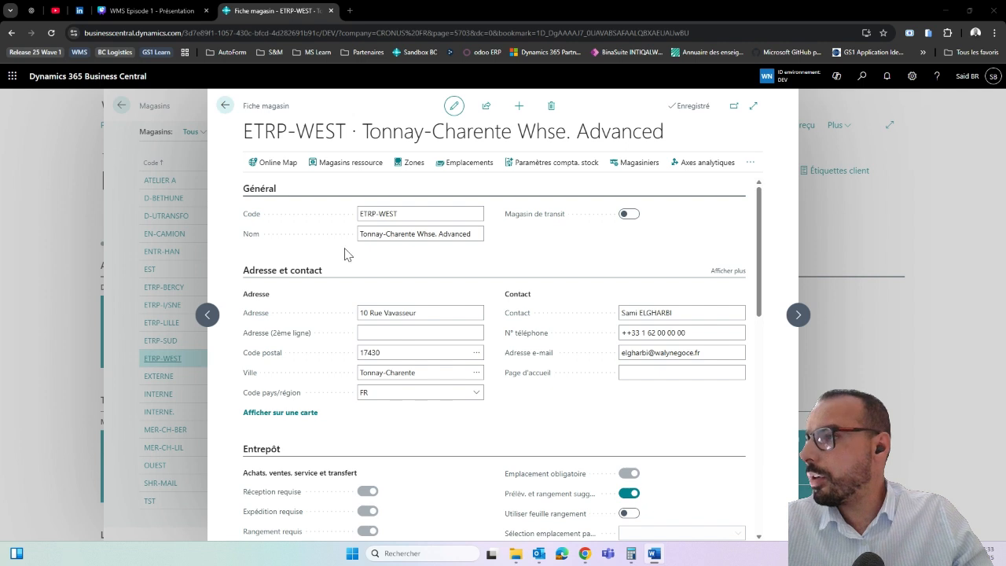
Open the zones of ETRP-WEST and show the bins belonging to the EXPEDITION zone.
{"action": "left_click", "coordinate": [411, 164]}
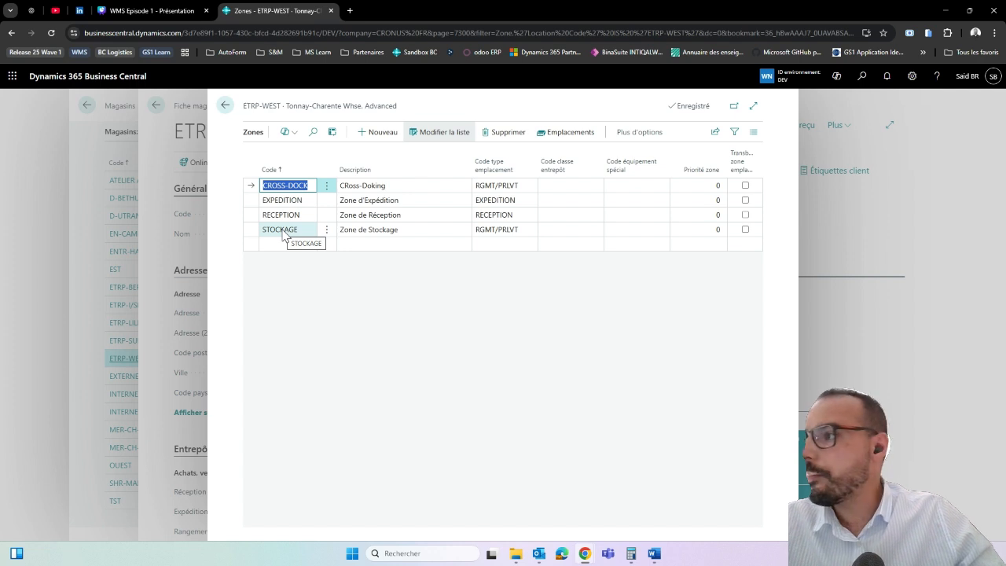
{"action": "left_click", "coordinate": [247, 202]}
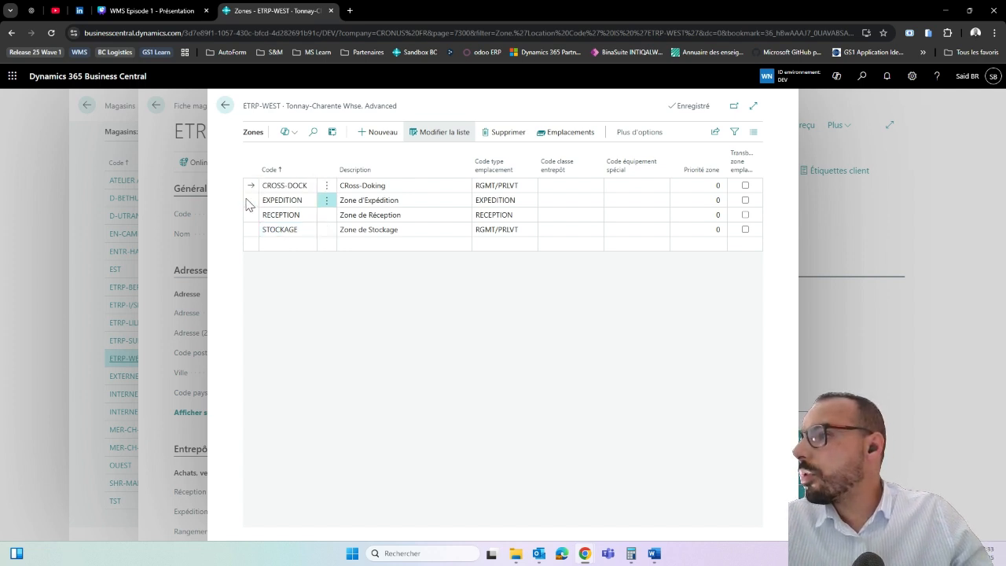
{"action": "left_click", "coordinate": [564, 133]}
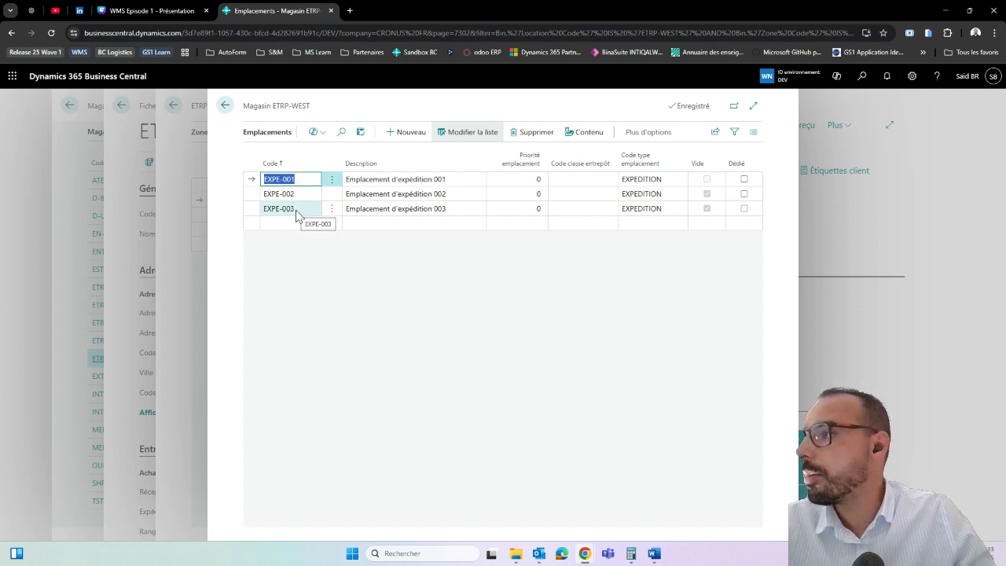
View the contents of bin EXPE-001 and return to the ETRP-WEST location card.
{"action": "left_click", "coordinate": [252, 181]}
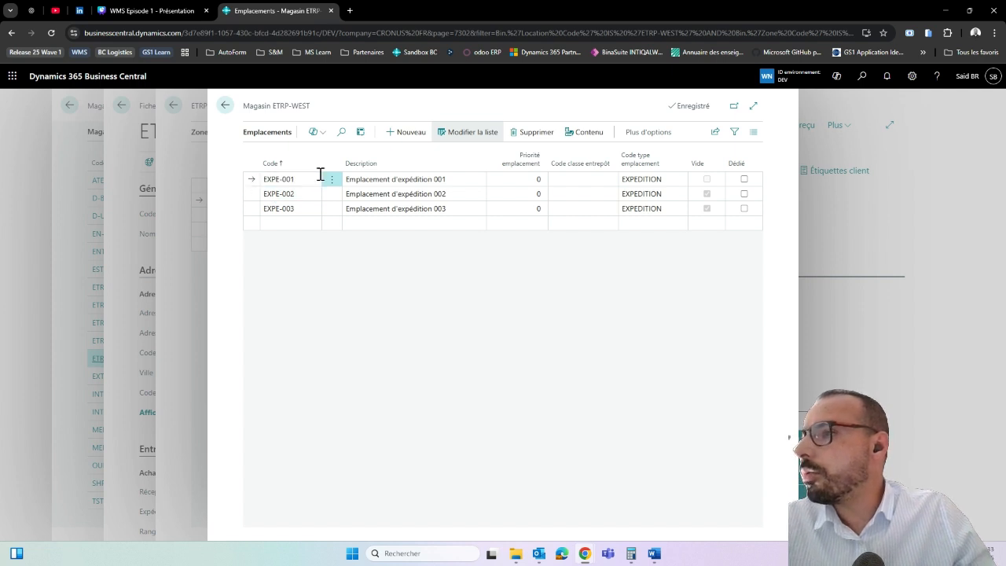
{"action": "left_click", "coordinate": [591, 135]}
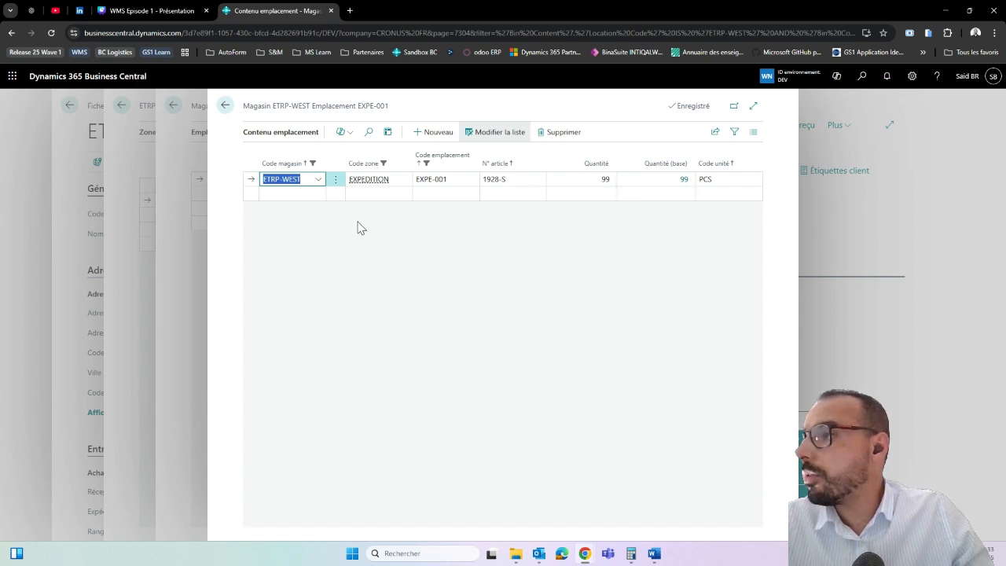
{"action": "left_click", "coordinate": [190, 218]}
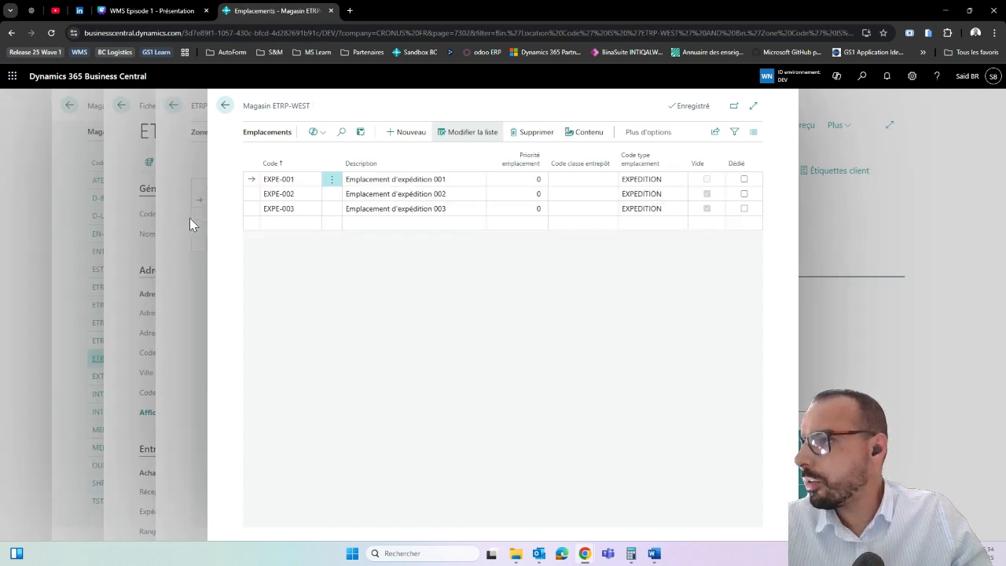
{"action": "left_click", "coordinate": [189, 218]}
{"action": "left_click", "coordinate": [189, 217]}
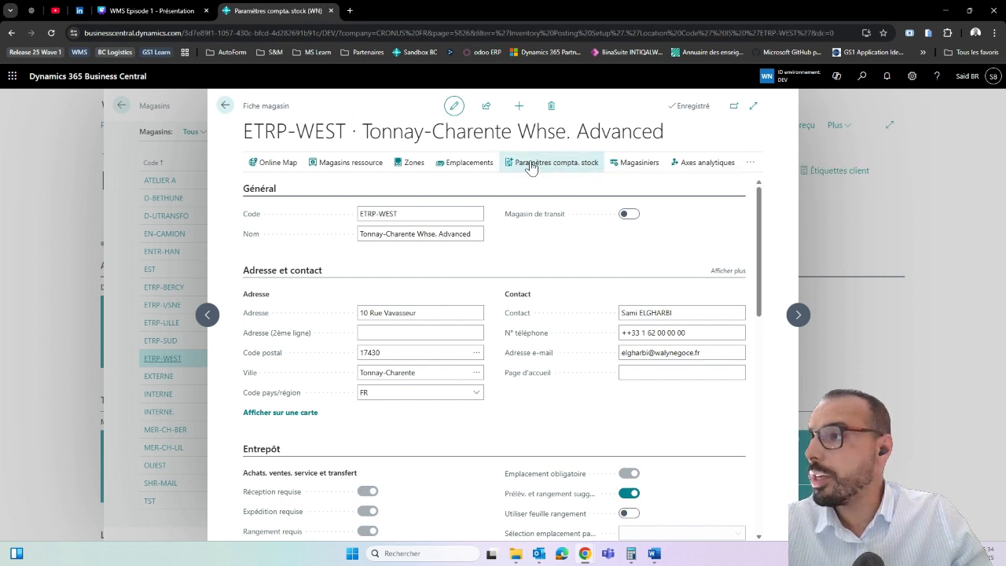
Review the inventory posting setup of ETRP-WEST, looking up the stock account of the NÉGOCE group in the general ledger accounts, and return to the card.
{"action": "left_click", "coordinate": [531, 165]}
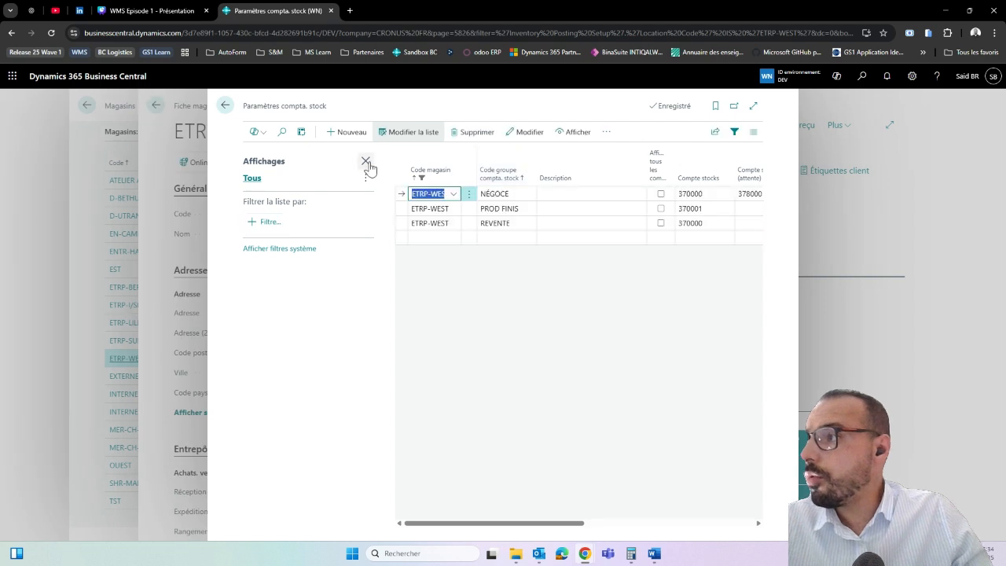
{"action": "left_click", "coordinate": [365, 162]}
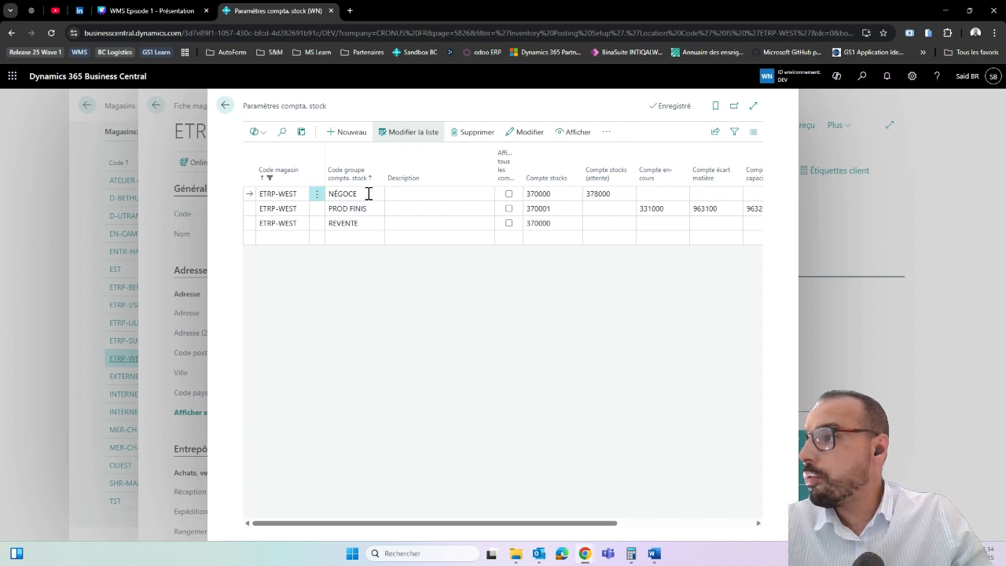
{"action": "left_click", "coordinate": [567, 194]}
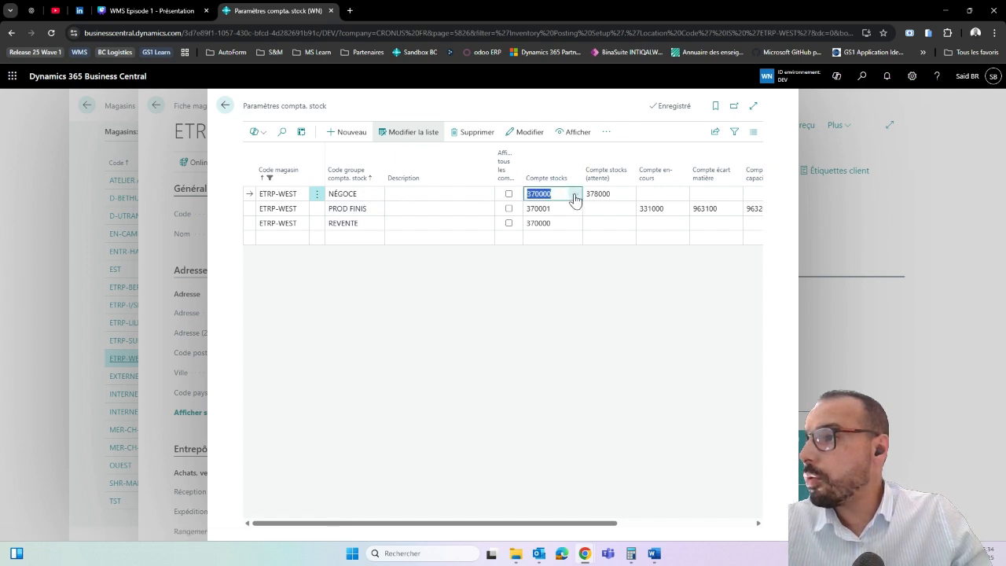
{"action": "left_click", "coordinate": [575, 195]}
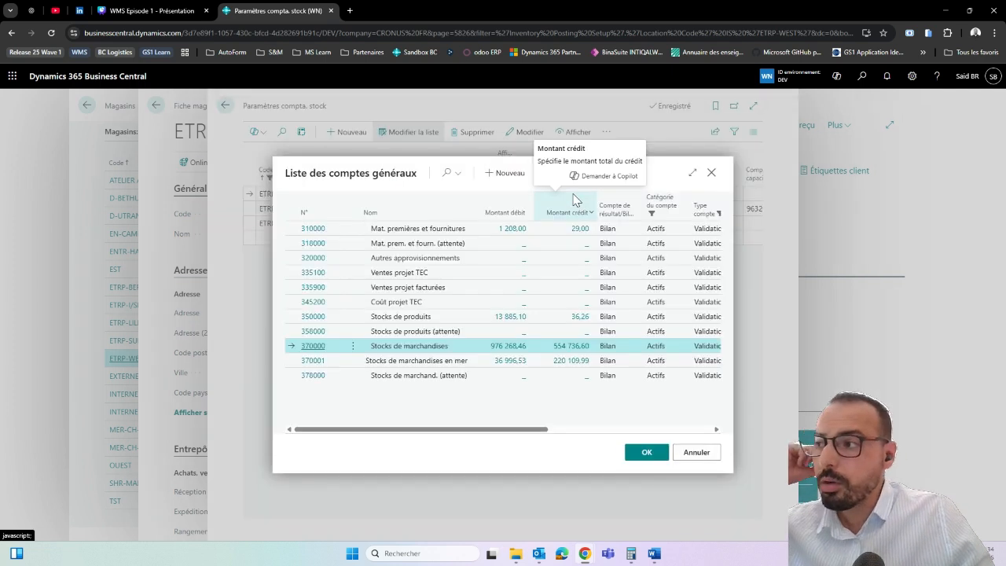
{"action": "left_click", "coordinate": [712, 172]}
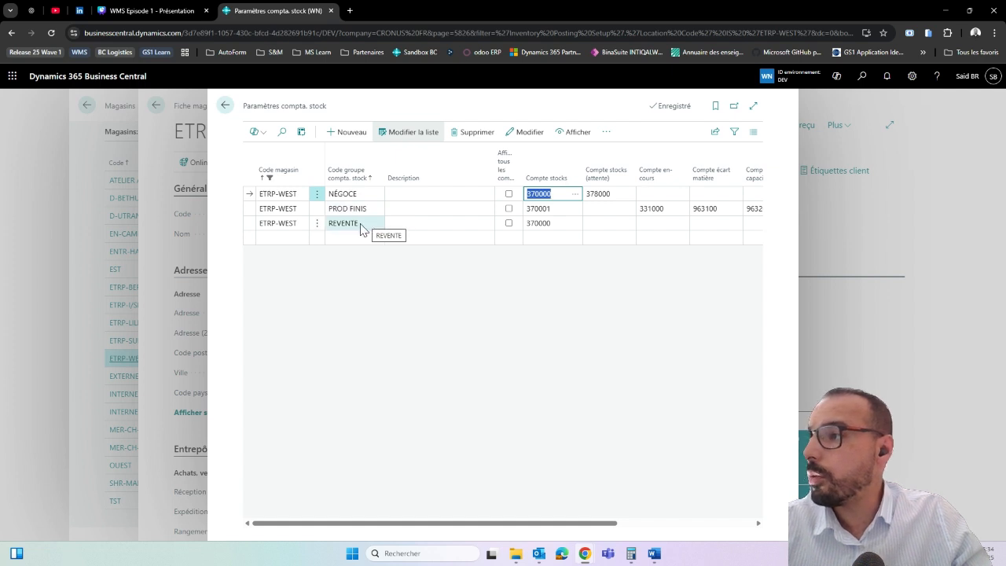
{"action": "left_click", "coordinate": [356, 278]}
{"action": "left_click", "coordinate": [191, 245]}
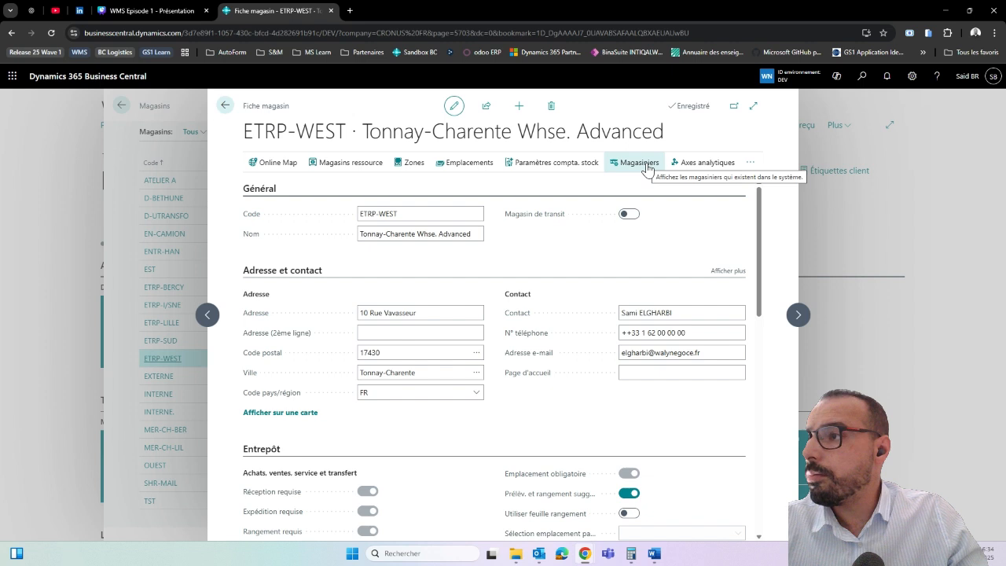
Check which warehouse employees are assigned to ETRP-WEST and return to its card.
{"action": "left_click", "coordinate": [645, 164]}
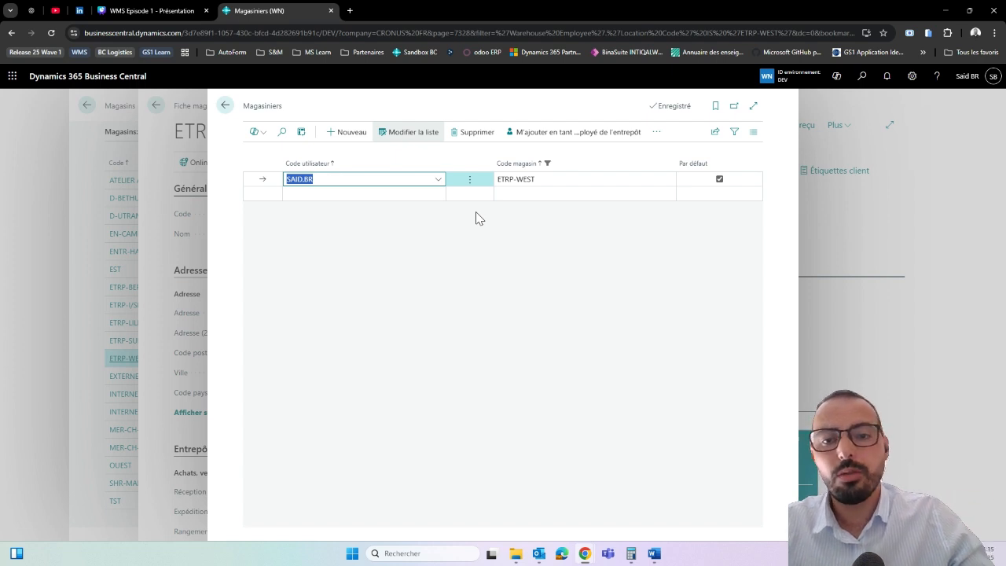
{"action": "left_click", "coordinate": [190, 233]}
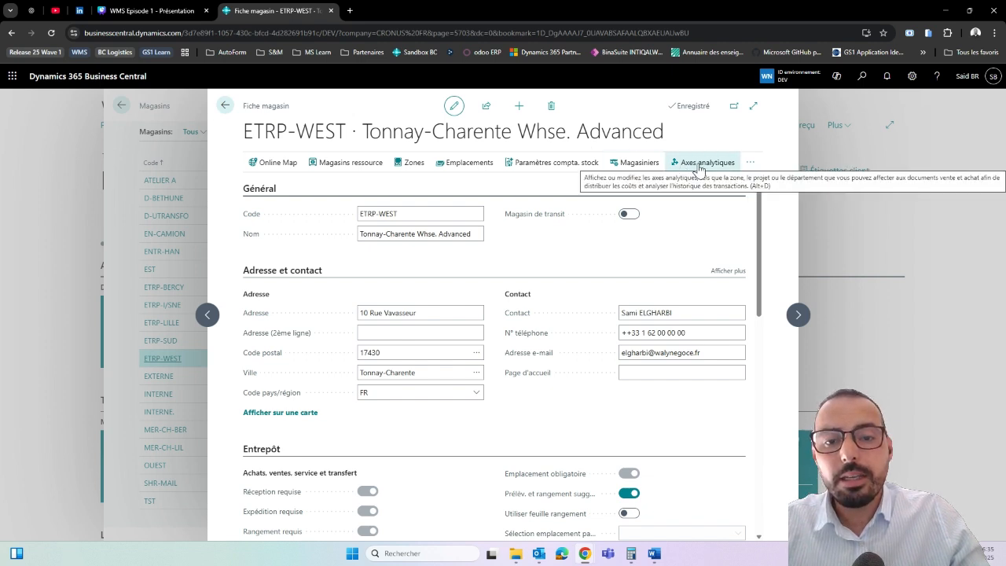
Open the default dimensions of ETRP-WEST, browse the available dimension codes without choosing one, and return to the card.
{"action": "left_click", "coordinate": [699, 170]}
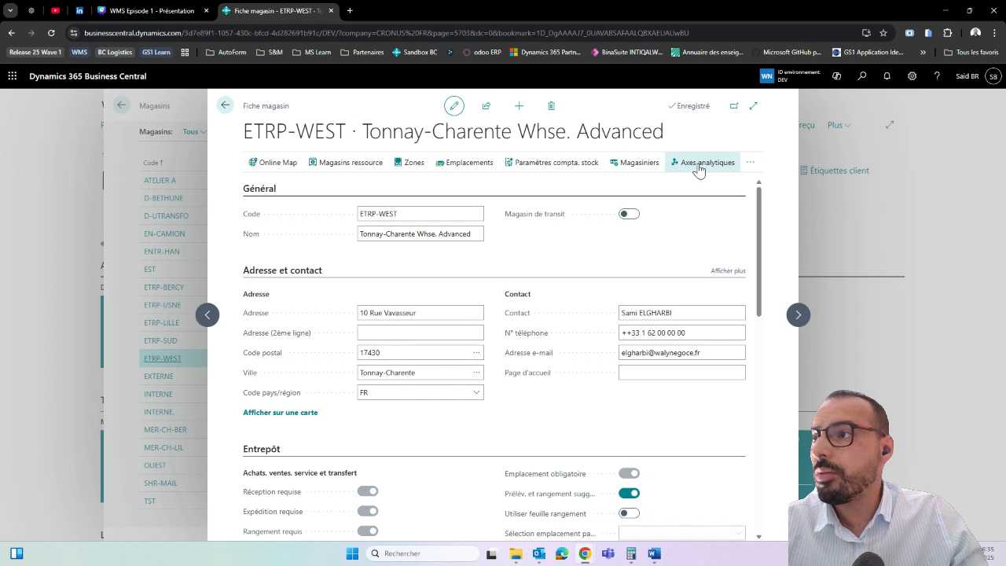
{"action": "left_click", "coordinate": [698, 165]}
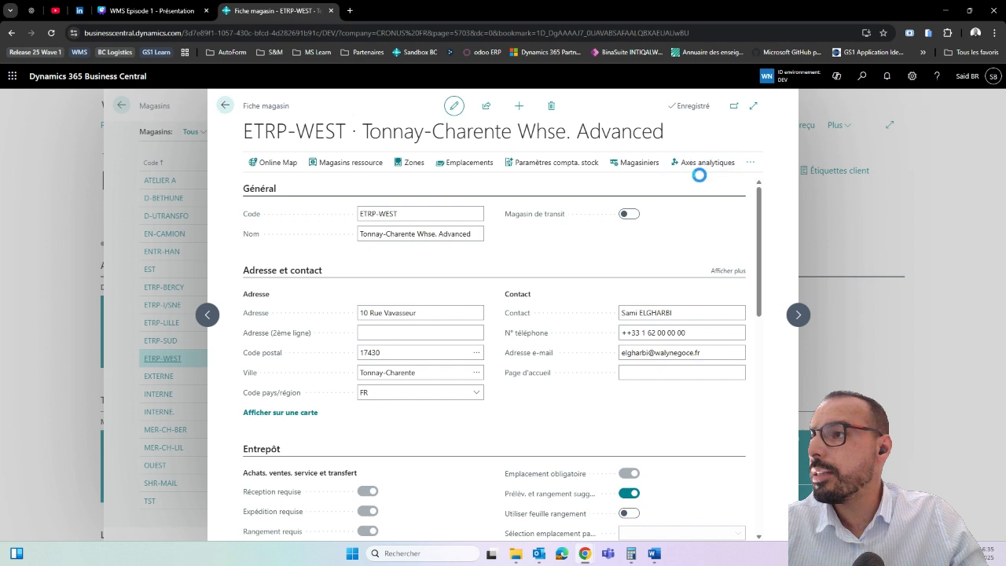
{"action": "left_click", "coordinate": [748, 164]}
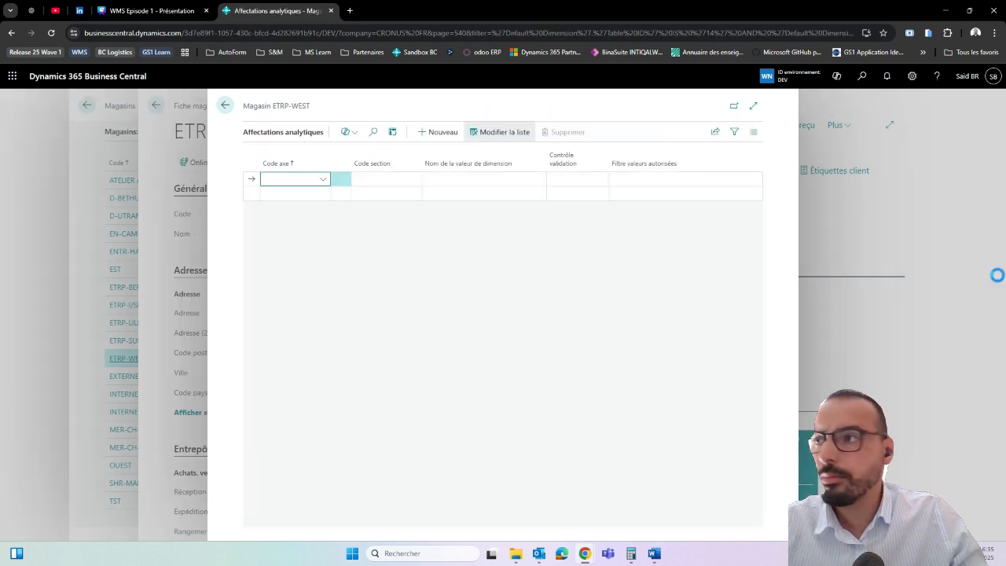
{"action": "left_click", "coordinate": [323, 186]}
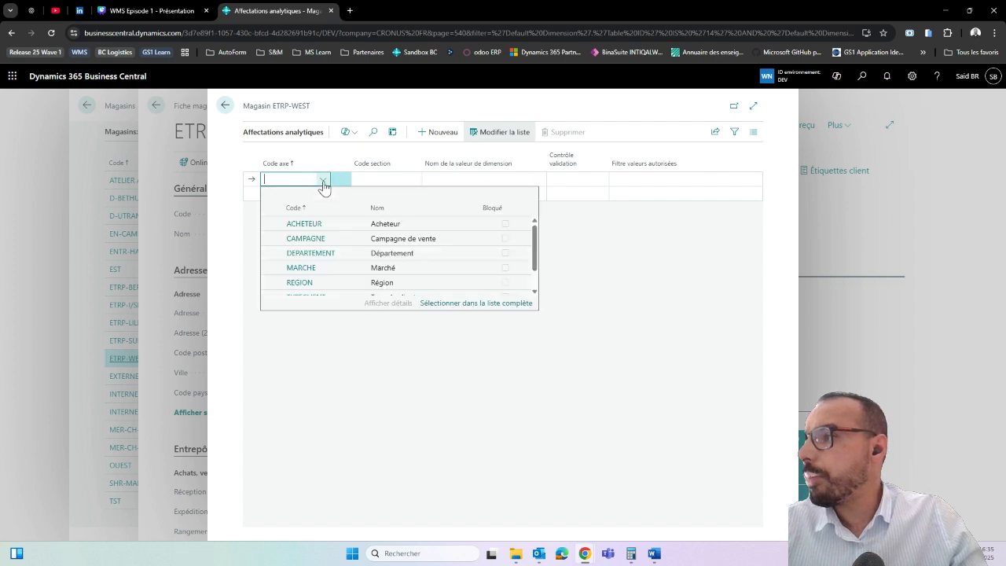
{"action": "scroll", "coordinate": [343, 243], "scroll_direction": "down", "scroll_amount": 2}
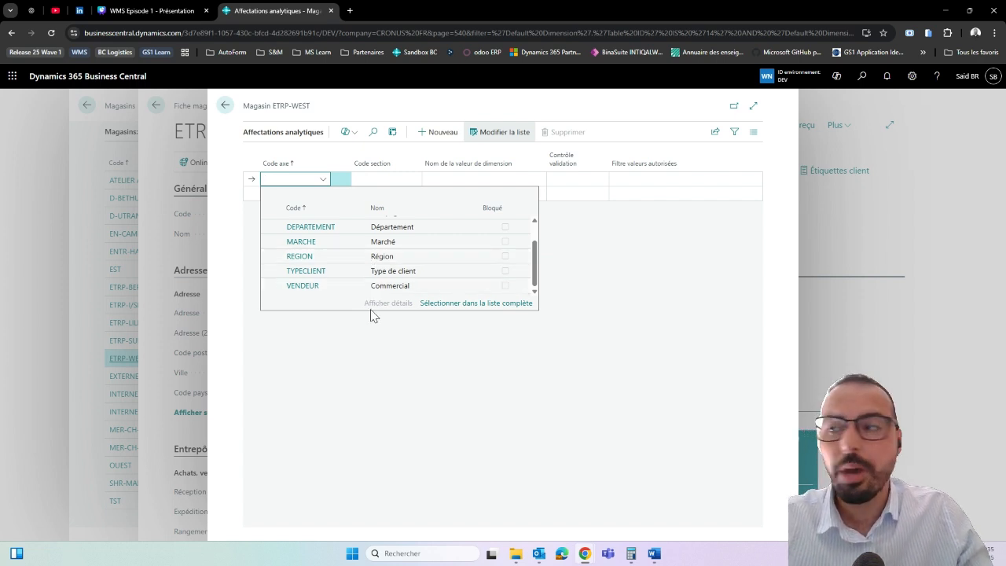
{"action": "left_click", "coordinate": [397, 374]}
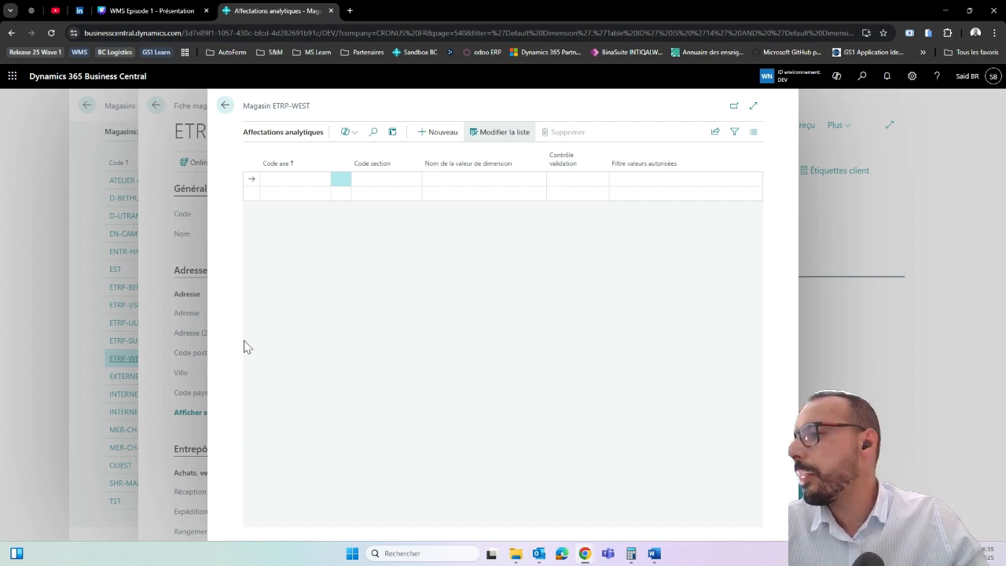
{"action": "left_click", "coordinate": [180, 256]}
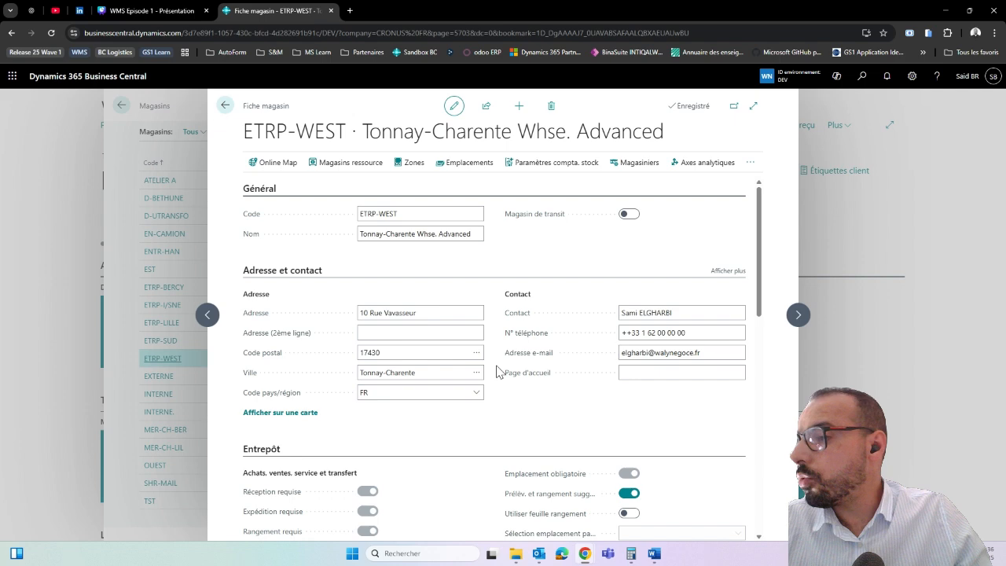
Examine the Entrepôt section of the card, covering the required receipt, shipment, put-away and pick options.
{"action": "scroll", "coordinate": [497, 371], "scroll_direction": "down", "scroll_amount": 5}
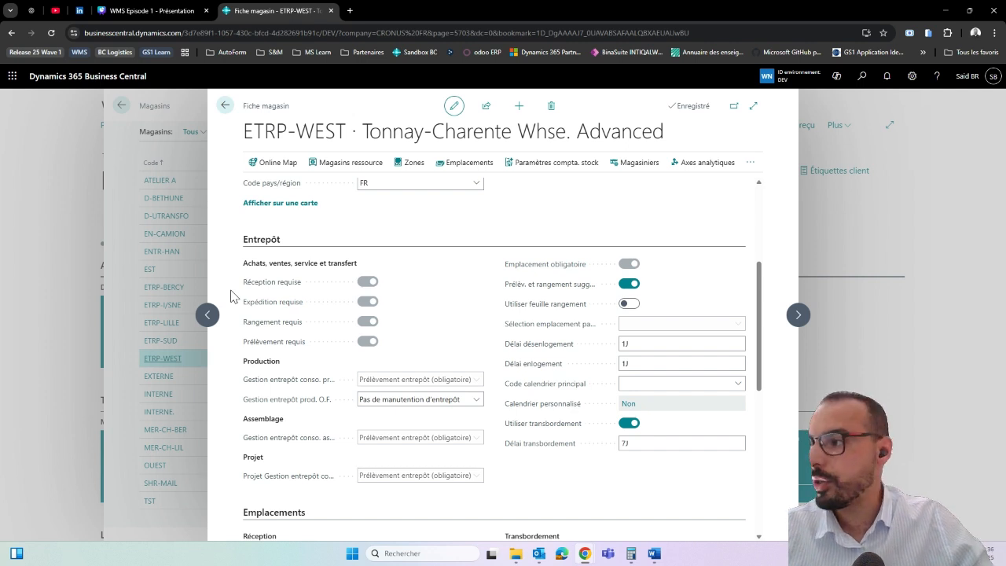
{"action": "mouse_move", "coordinate": [261, 307]}
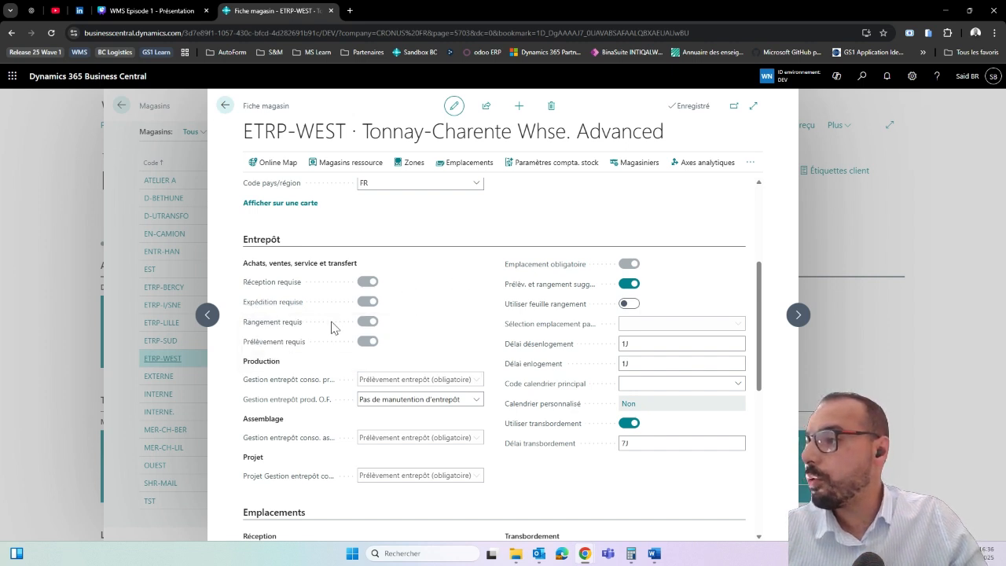
{"action": "mouse_move", "coordinate": [292, 330]}
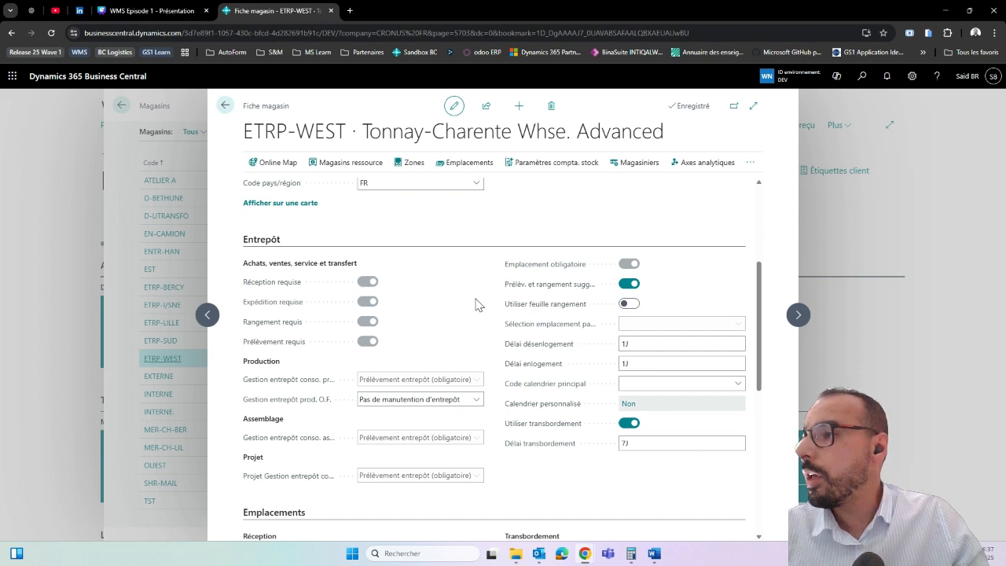
Examine the Emplacements and Config. emplacement sections, including the default bins and the Autoriser déconditionnement option's description.
{"action": "scroll", "coordinate": [497, 323], "scroll_direction": "down", "scroll_amount": 3}
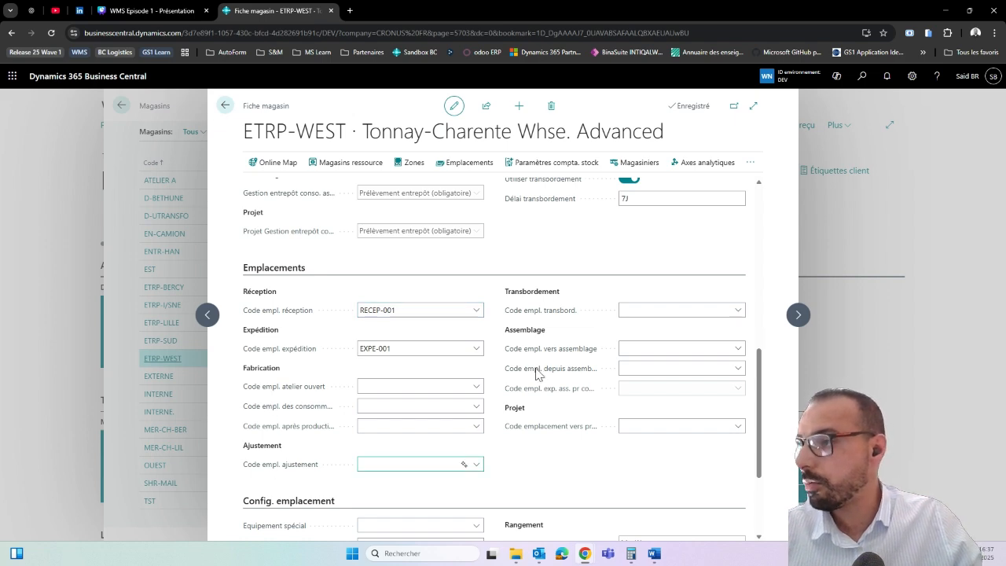
{"action": "scroll", "coordinate": [495, 358], "scroll_direction": "down", "scroll_amount": 1}
{"action": "scroll", "coordinate": [496, 358], "scroll_direction": "down", "scroll_amount": 2}
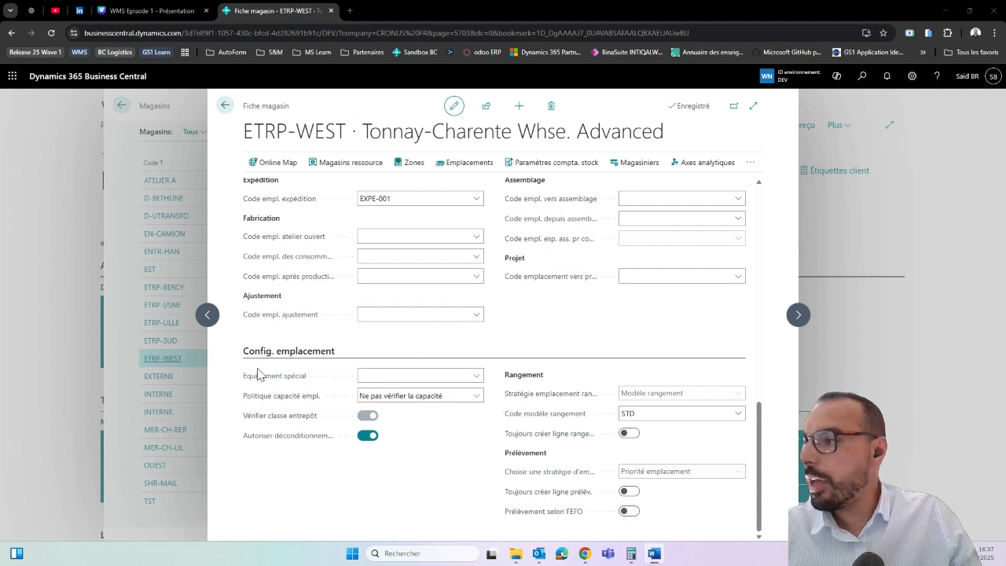
{"action": "mouse_move", "coordinate": [262, 381]}
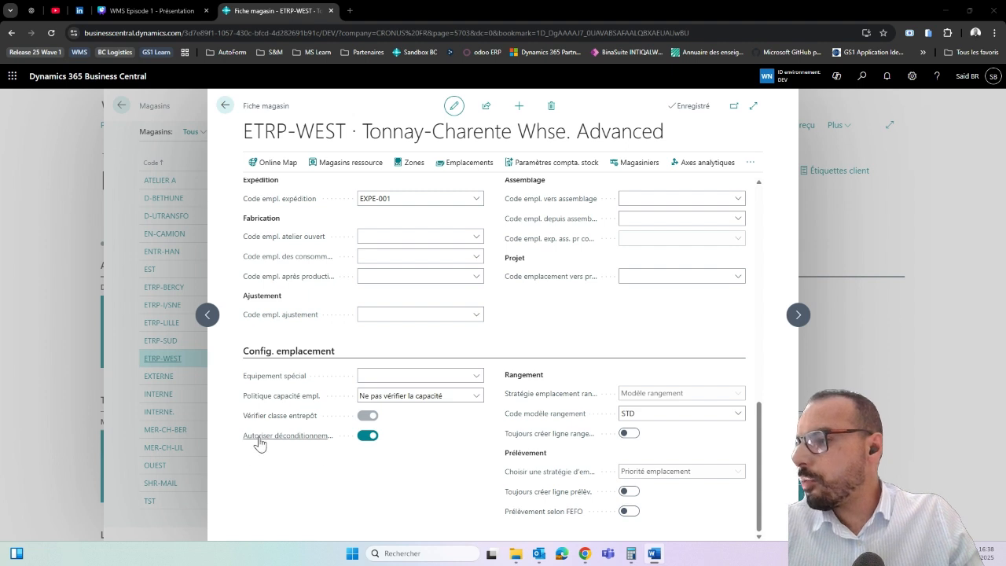
{"action": "mouse_move", "coordinate": [291, 442]}
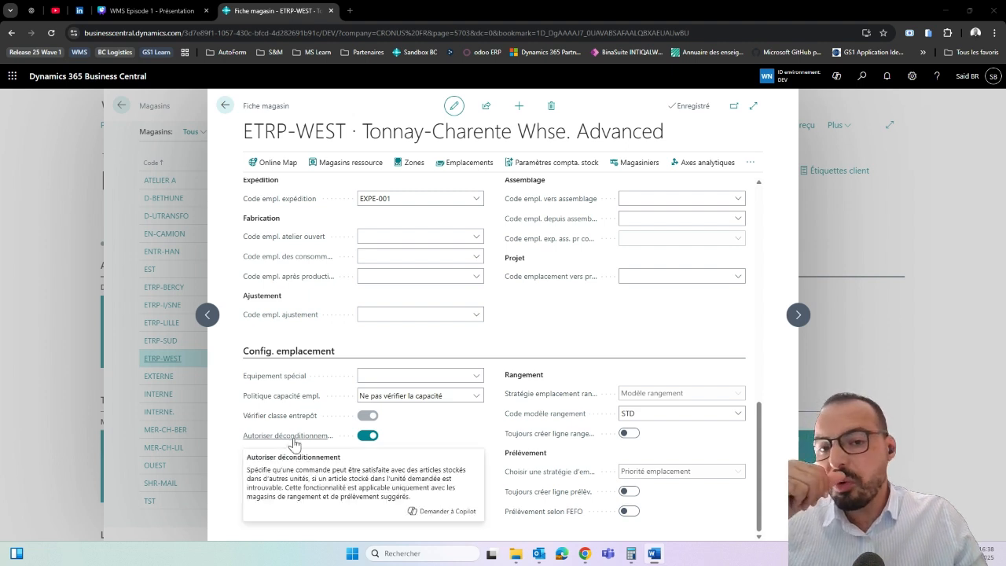